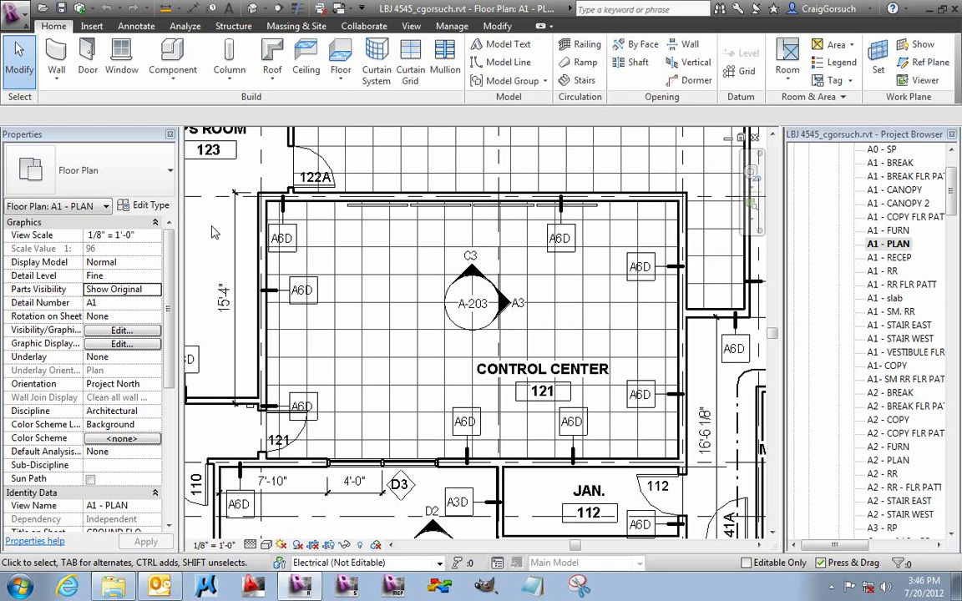
# Open the print settings, choose the visible portion of the current window, and select Adobe PDF as the printer.
pyautogui.click(22, 17)
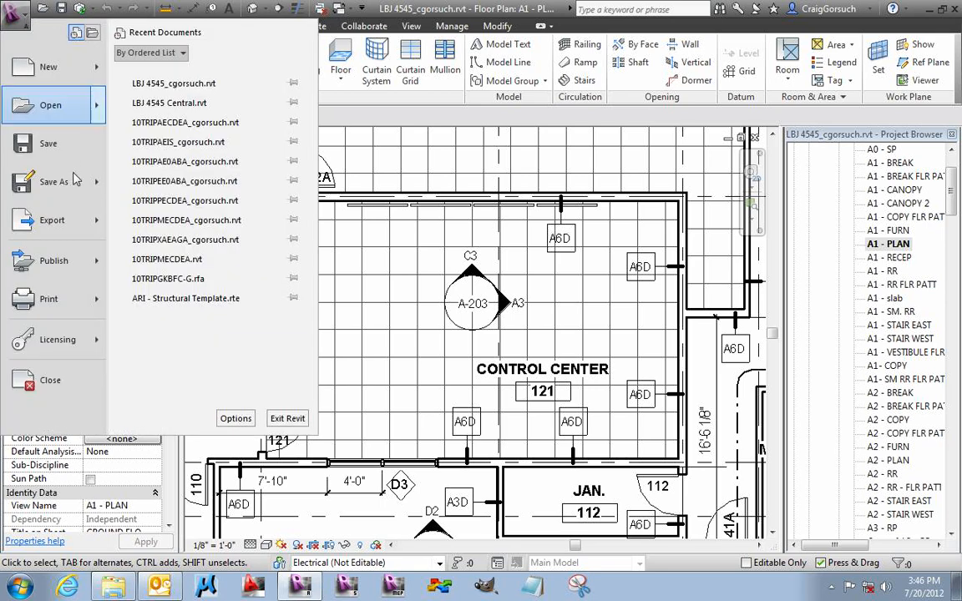
pyautogui.moveTo(87, 284)
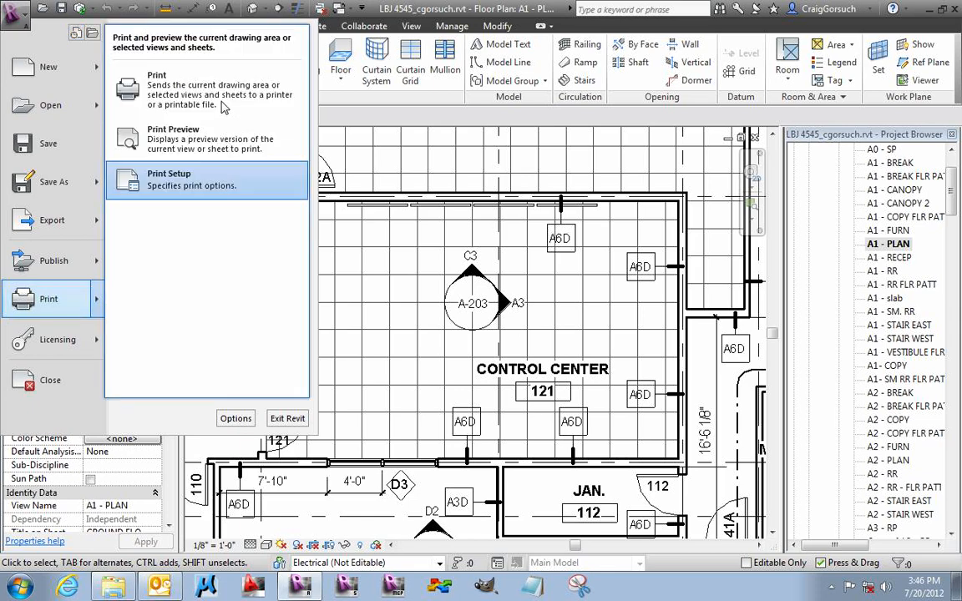
pyautogui.click(219, 96)
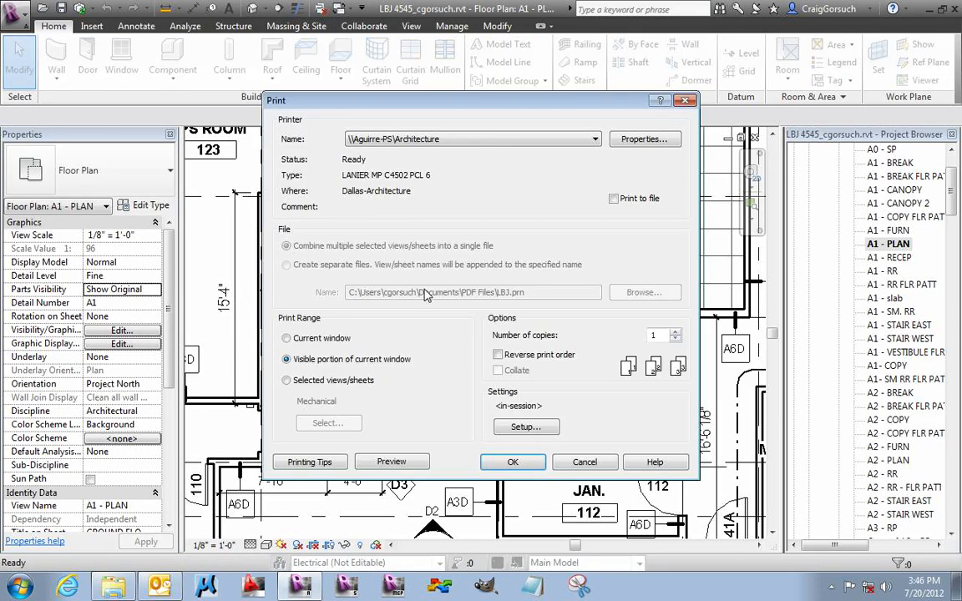
pyautogui.click(293, 359)
pyautogui.click(470, 142)
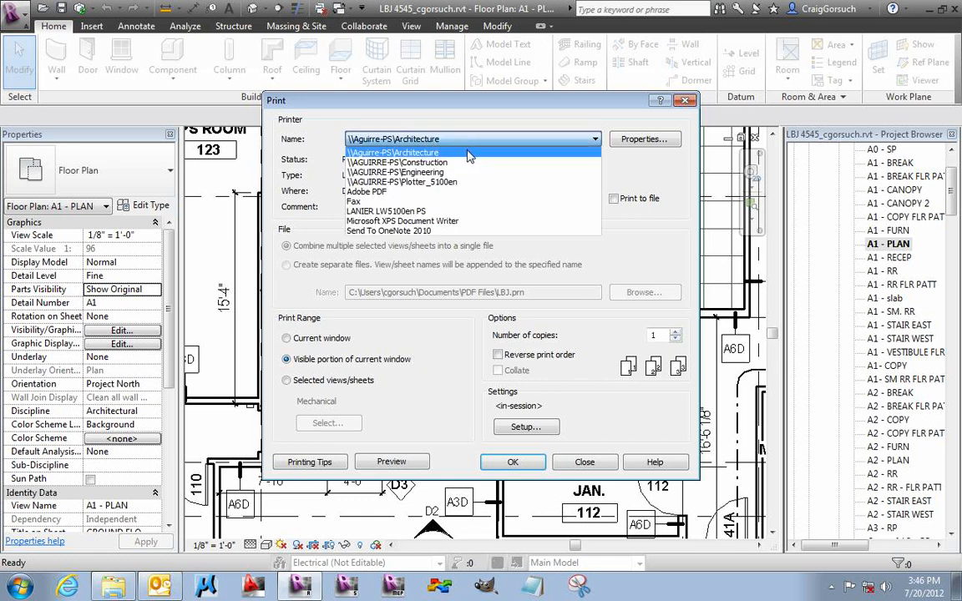
pyautogui.click(470, 154)
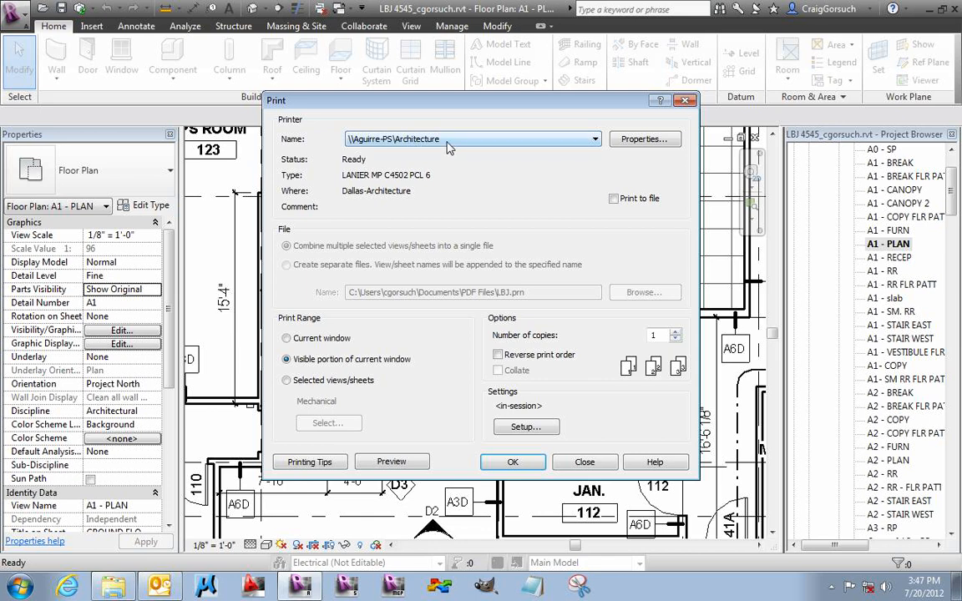
pyautogui.click(404, 139)
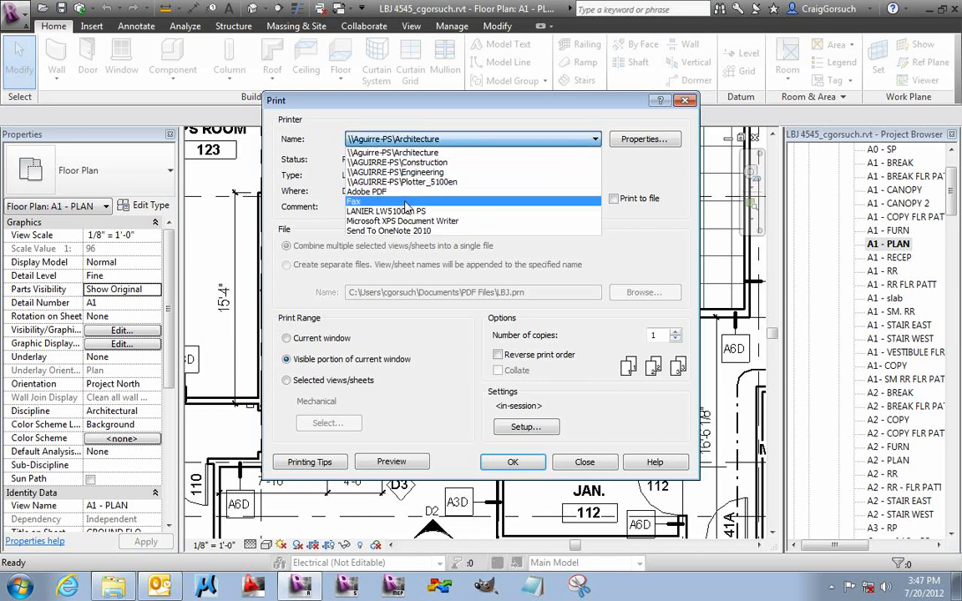
pyautogui.click(388, 191)
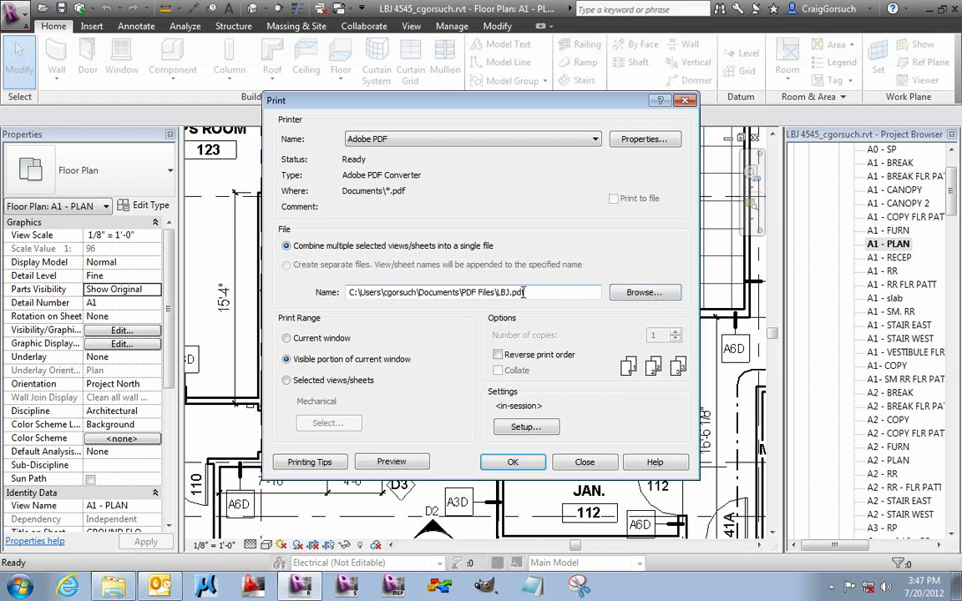
# Set up 11 x 17 paper, corner offset at Printer limit and 200% zoom without saving the settings, and preview the print.
pyautogui.click(526, 428)
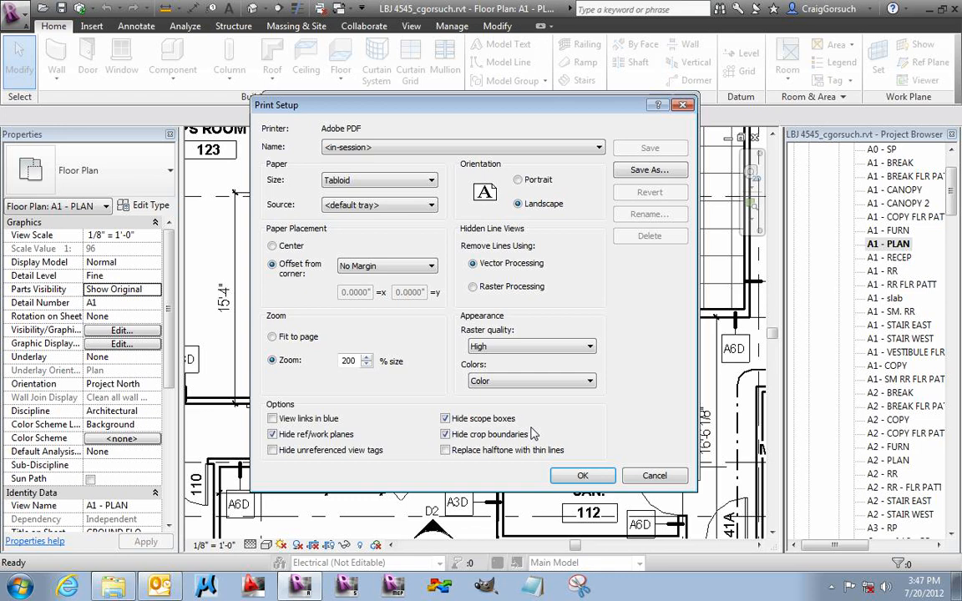
pyautogui.click(380, 182)
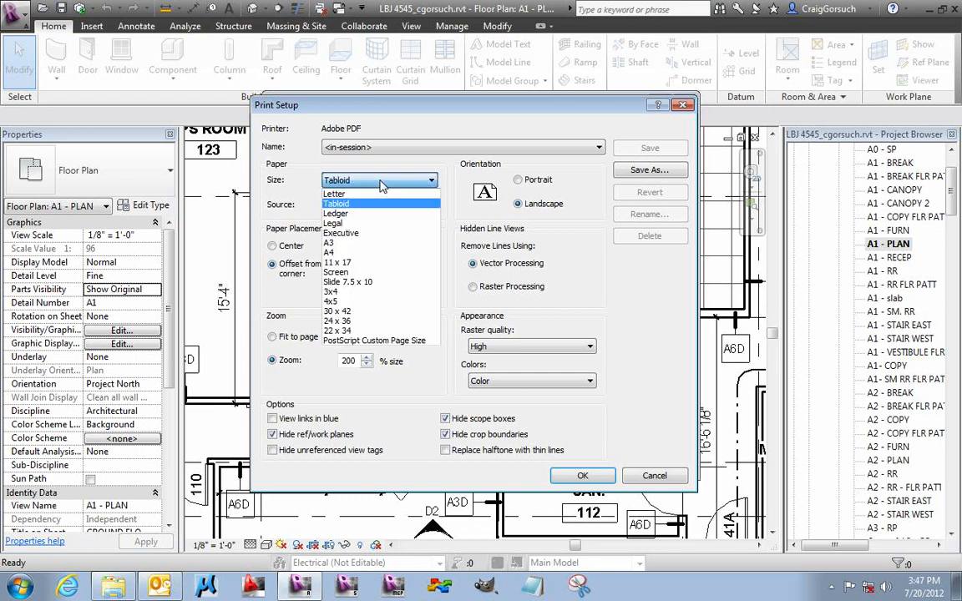
pyautogui.click(354, 264)
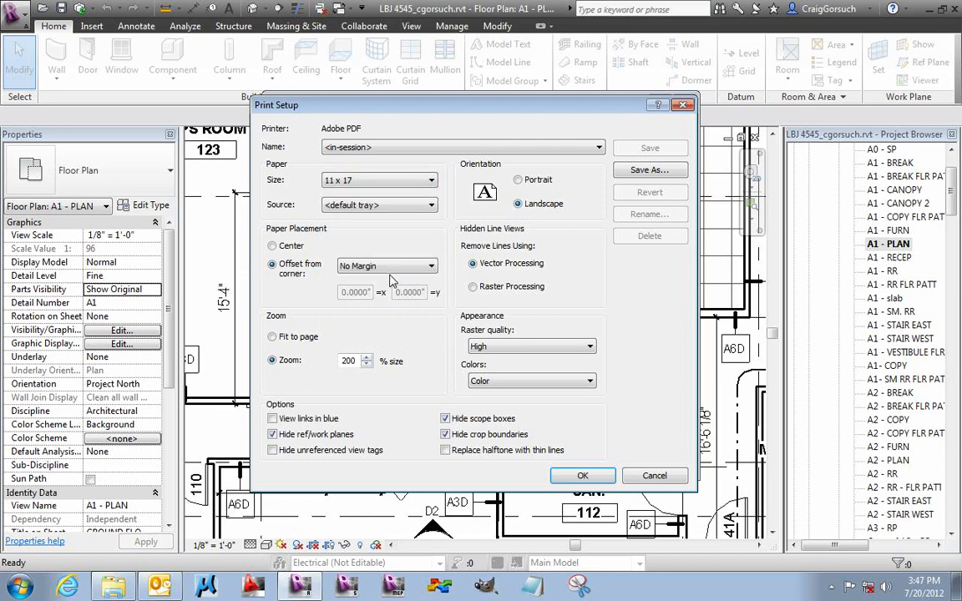
pyautogui.click(292, 248)
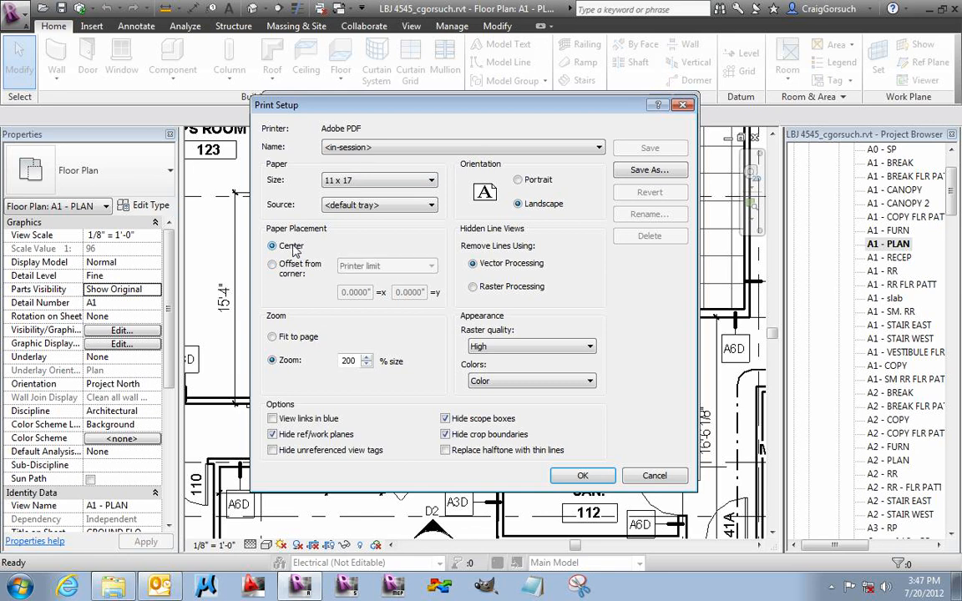
pyautogui.click(290, 362)
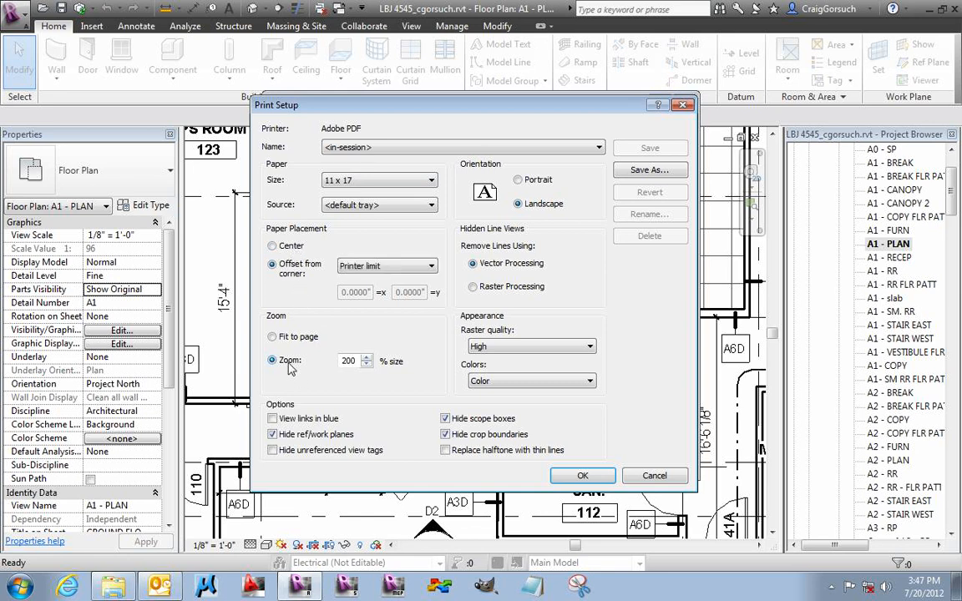
pyautogui.doubleClick(351, 361)
pyautogui.click(583, 476)
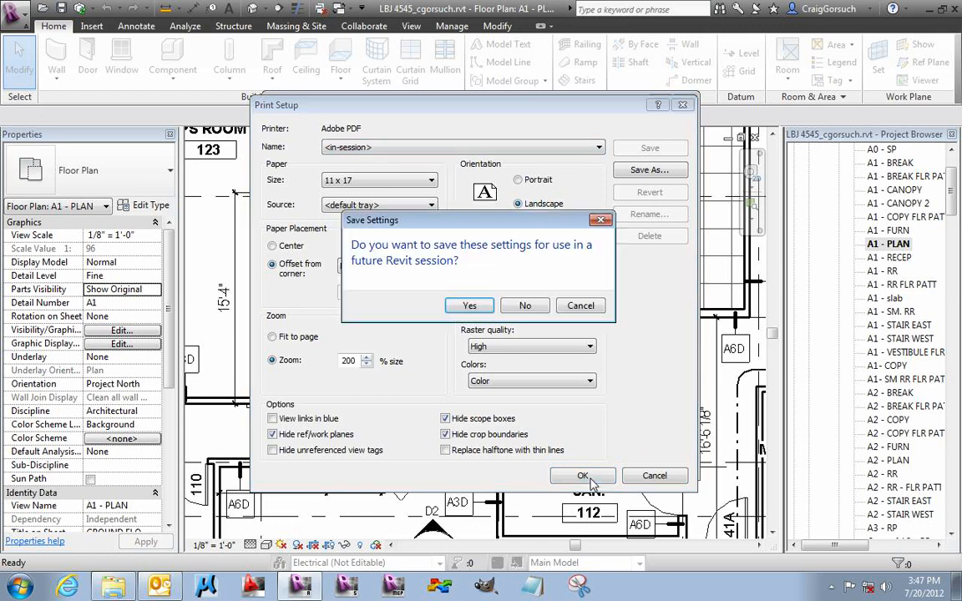
pyautogui.click(525, 306)
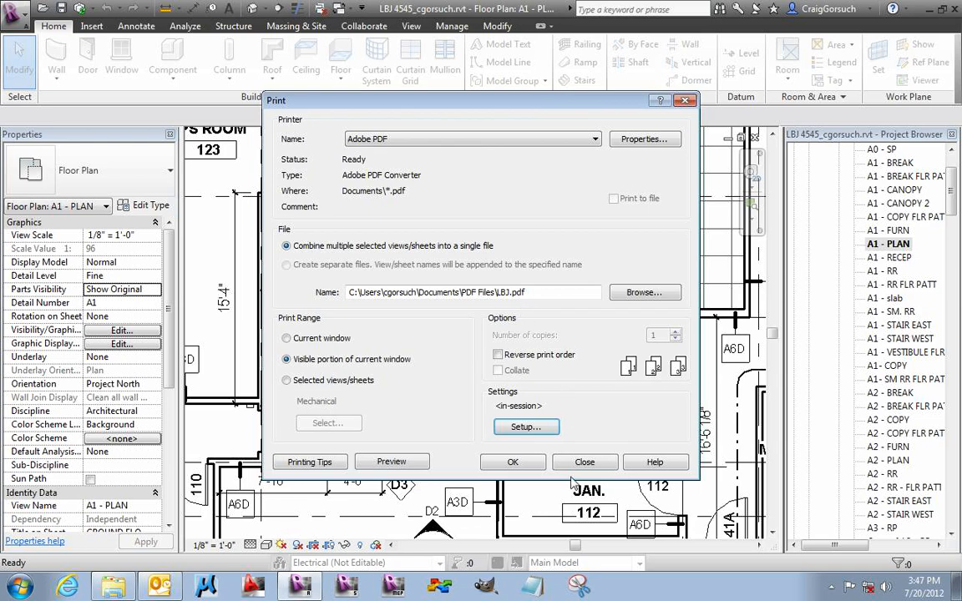
pyautogui.click(391, 462)
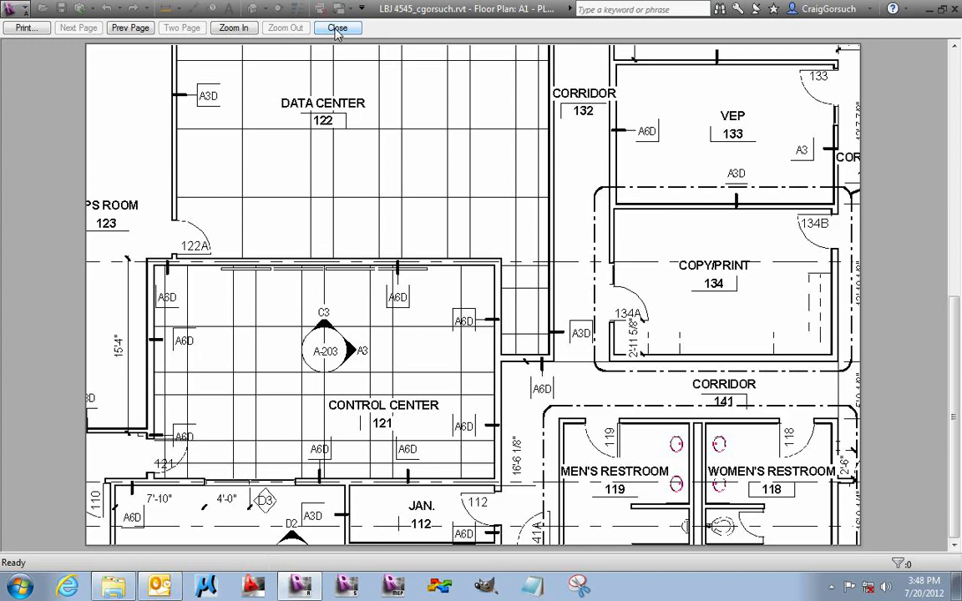
pyautogui.click(27, 30)
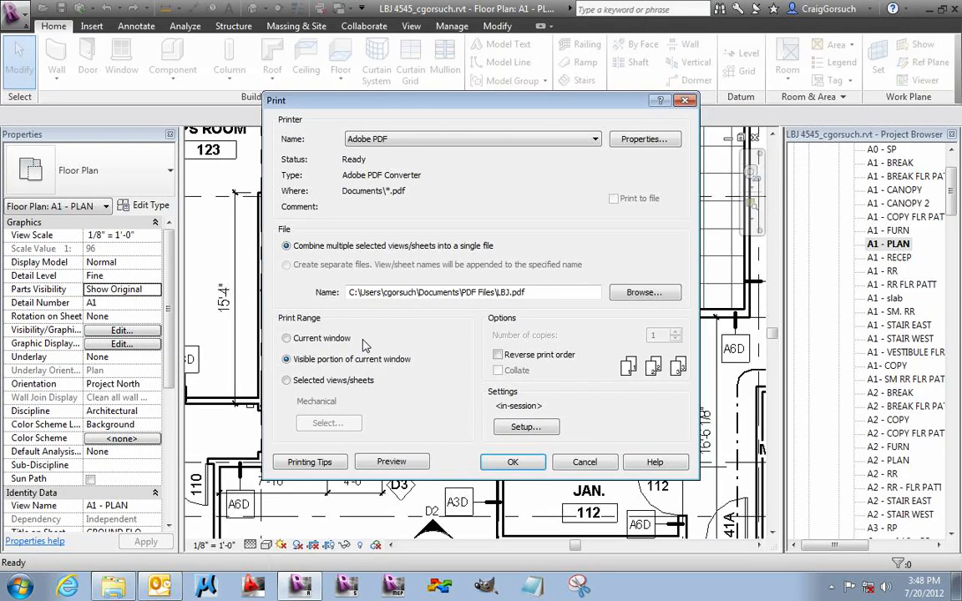
# Try a print zoom of 400% without saving the settings, and preview the print.
pyautogui.click(547, 428)
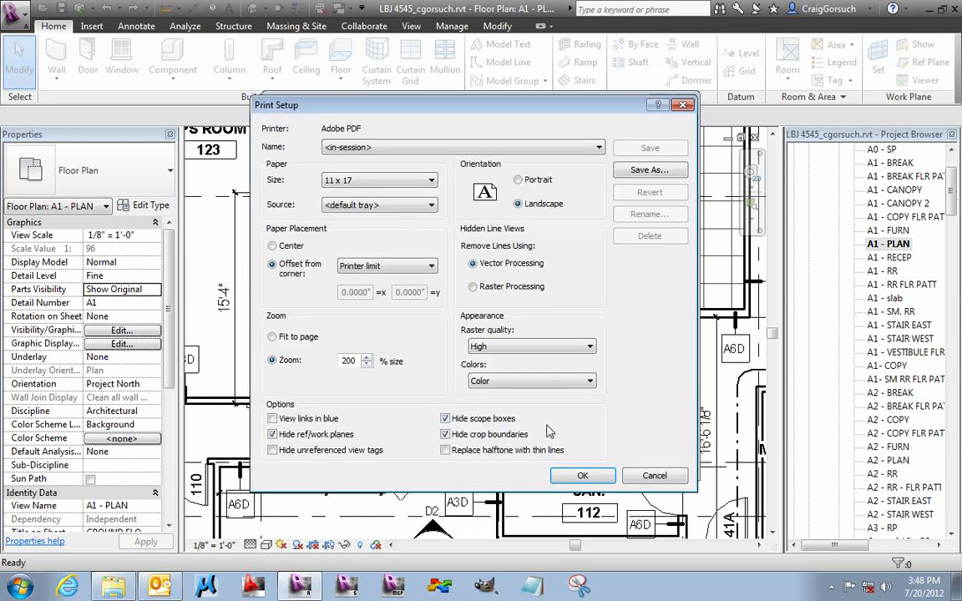
pyautogui.click(342, 361)
pyautogui.doubleClick(342, 361)
pyautogui.write('2')
pyautogui.write('00')
pyautogui.press('Tab')
pyautogui.click(583, 480)
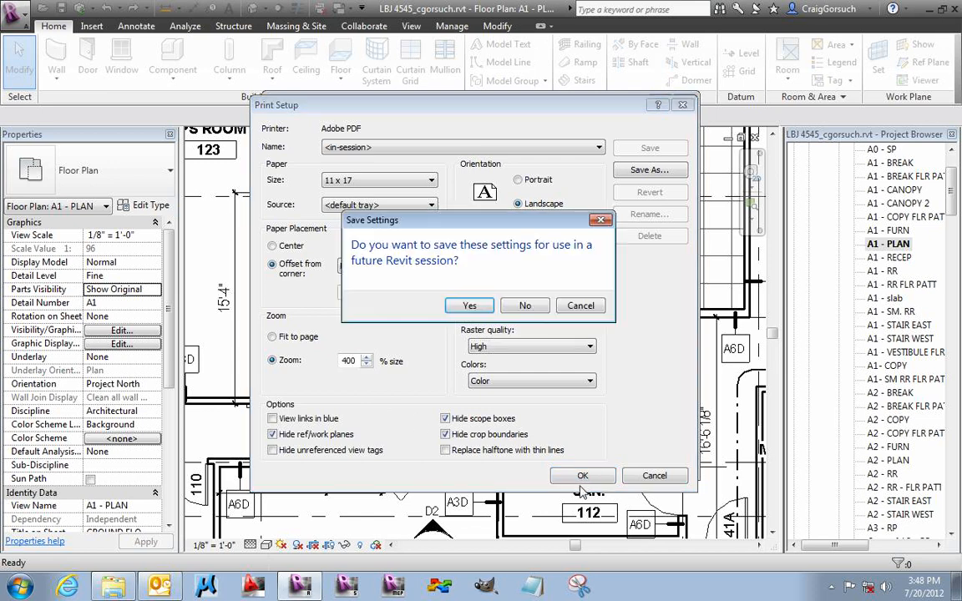
pyautogui.click(522, 306)
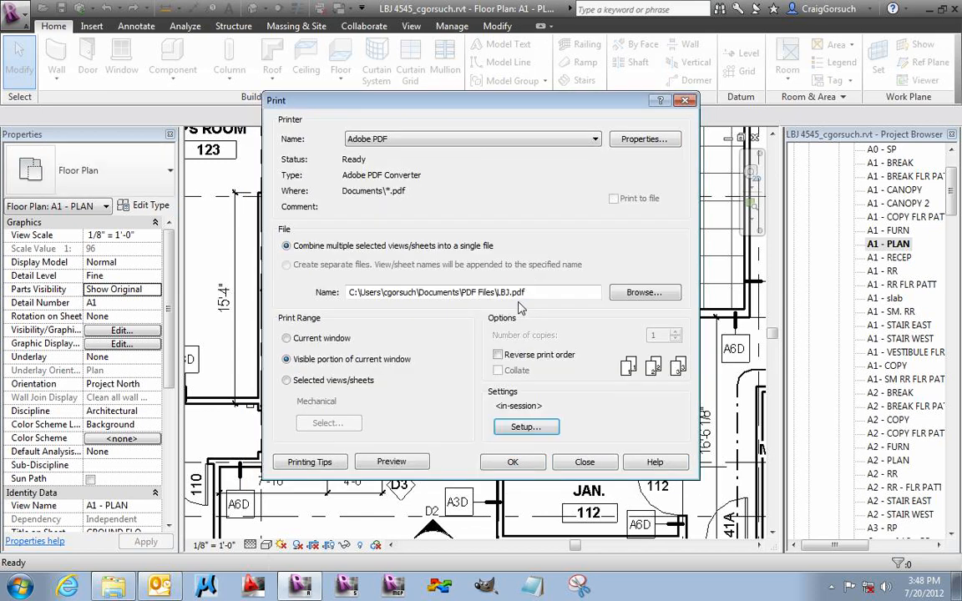
pyautogui.click(391, 462)
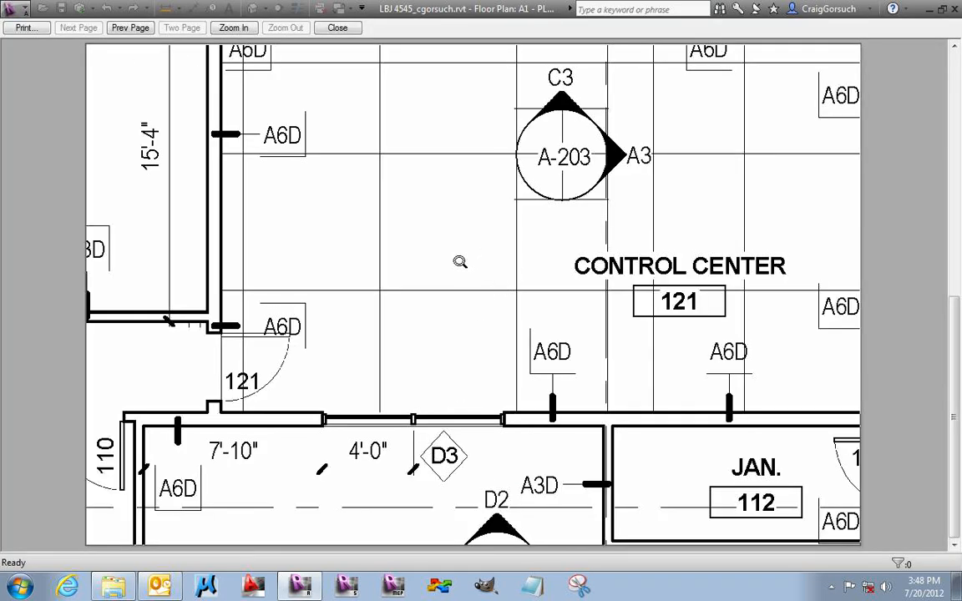
pyautogui.click(26, 28)
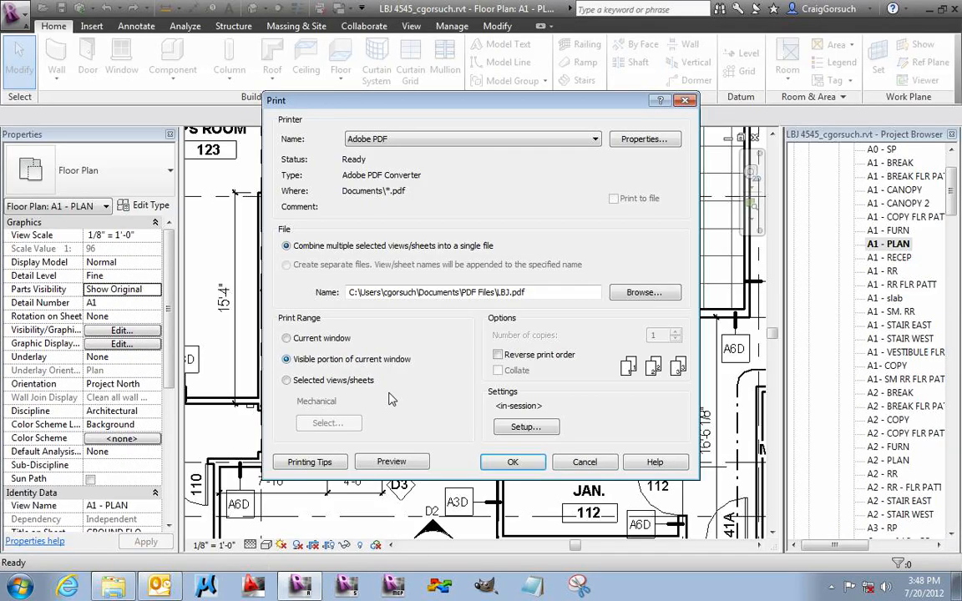
# Set the print zoom to 200% and center the paper placement for this session, and preview the print.
pyautogui.click(522, 427)
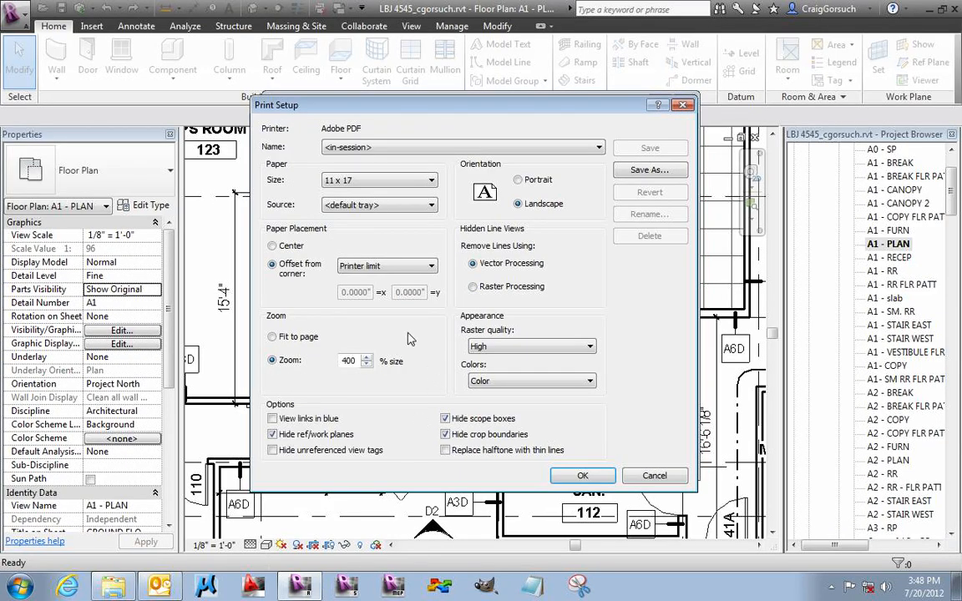
pyautogui.doubleClick(364, 361)
pyautogui.write('200')
pyautogui.click(283, 248)
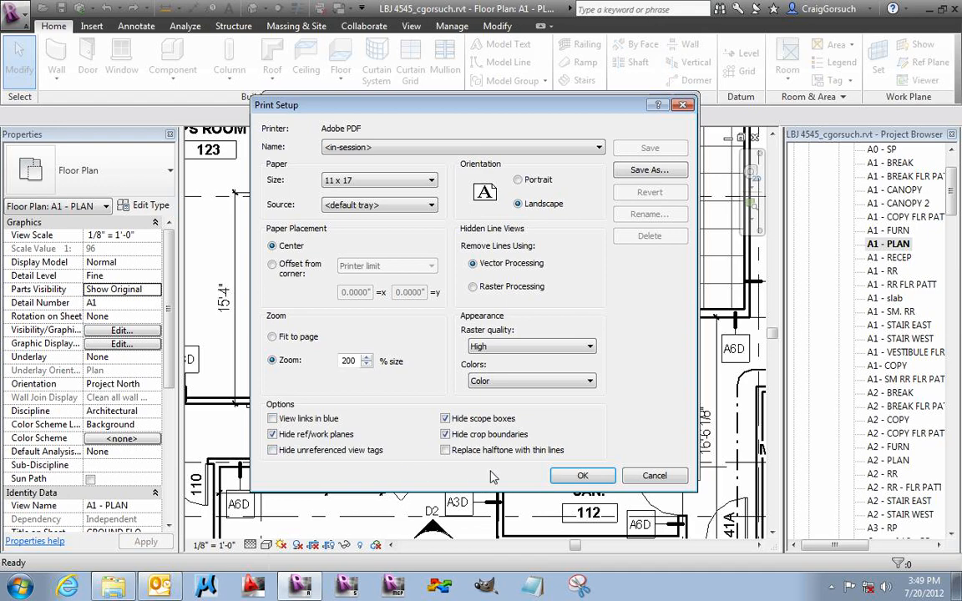
pyautogui.click(576, 476)
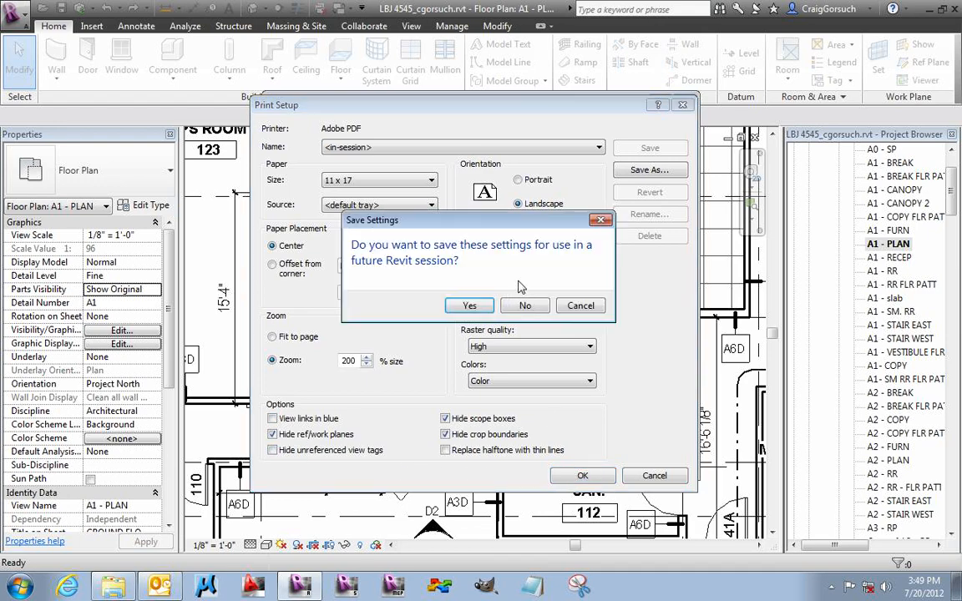
pyautogui.click(469, 304)
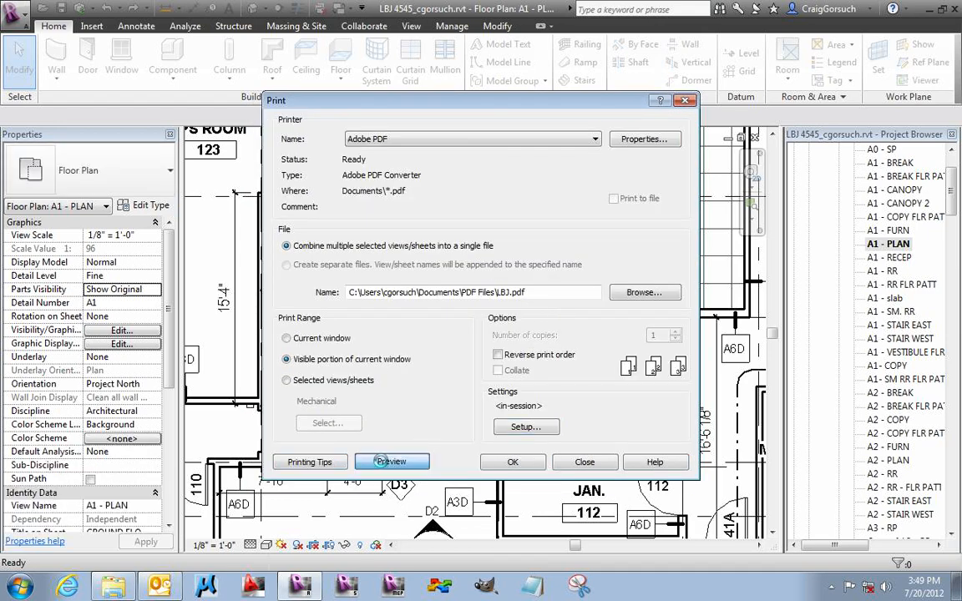
pyautogui.click(386, 461)
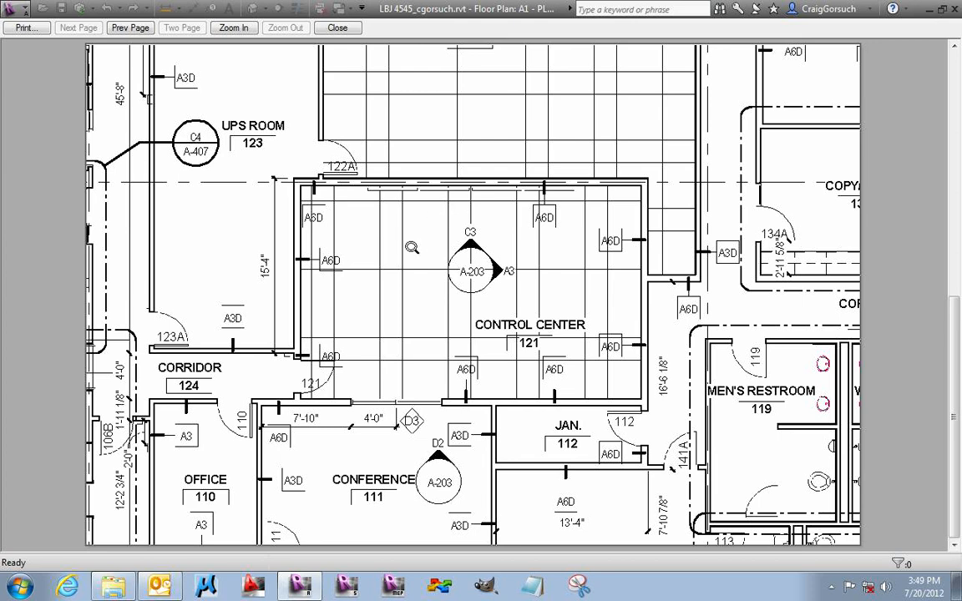
# Print the view to LBJ.pdf and open the resulting file from the PDF Files folder in Adobe Acrobat.
pyautogui.click(26, 28)
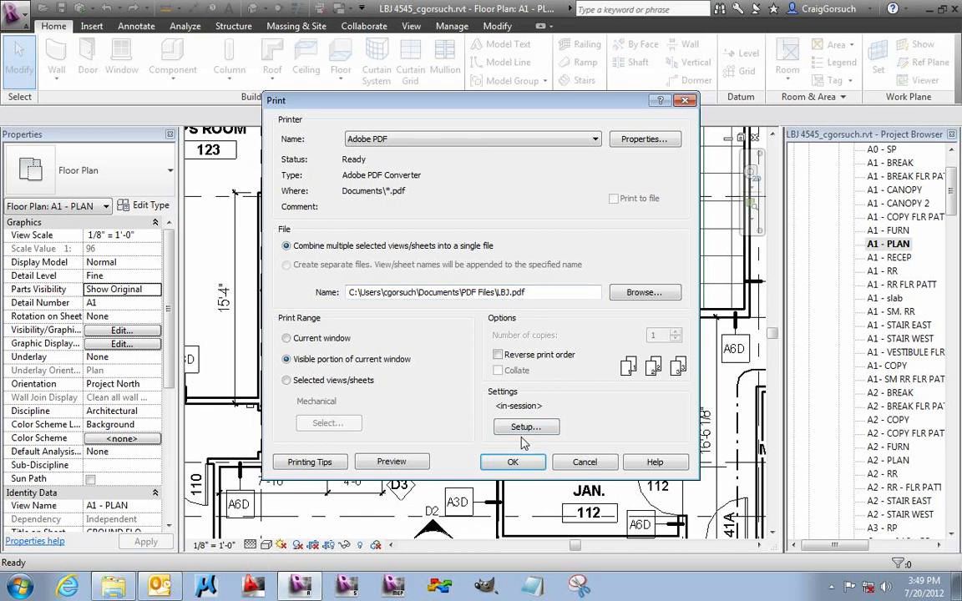
pyautogui.click(518, 463)
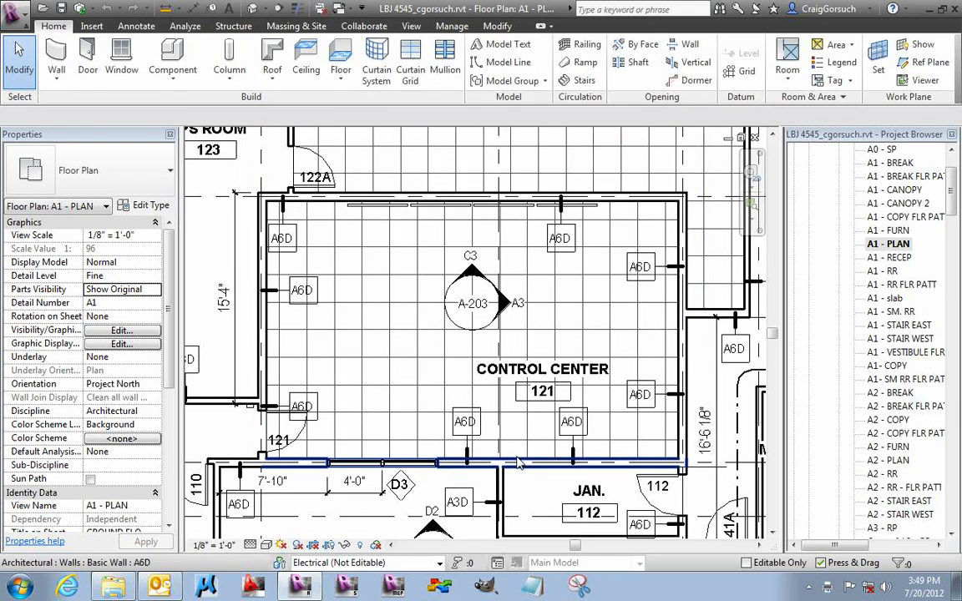
pyautogui.click(112, 589)
pyautogui.click(487, 340)
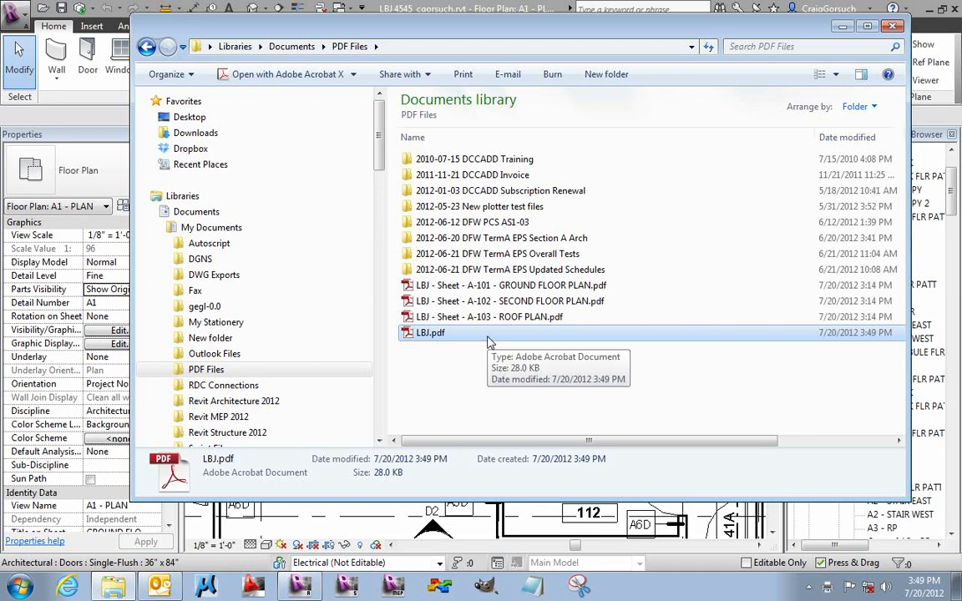
pyautogui.doubleClick(490, 336)
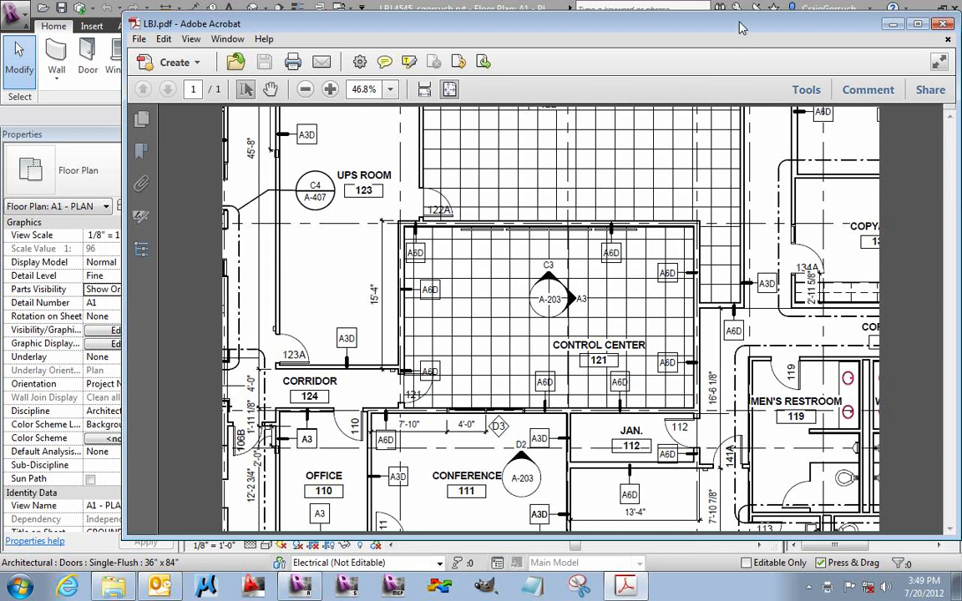
pyautogui.moveTo(715, 22); pyautogui.dragTo(690, 25)
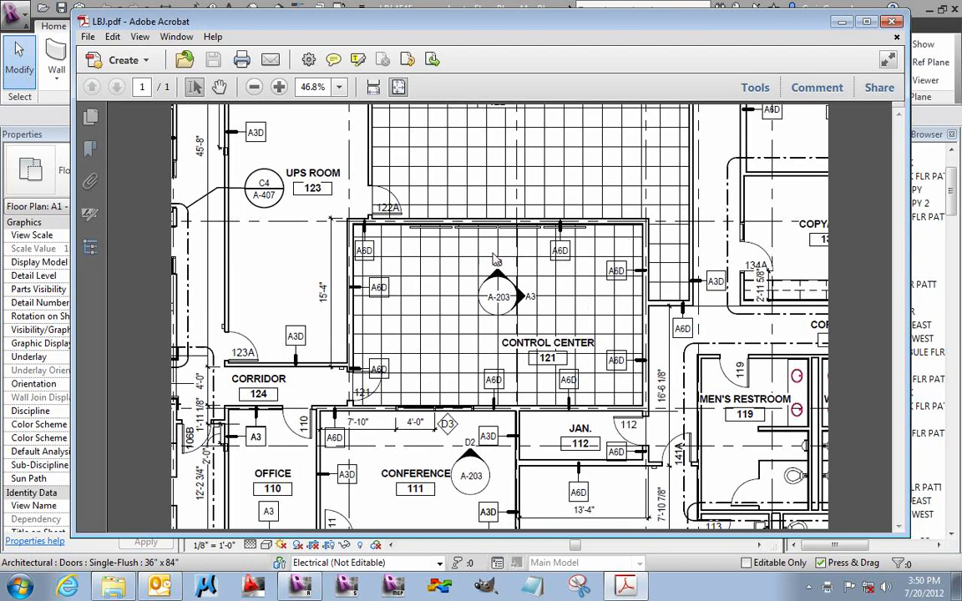
# Check the page size in the document properties of LBJ.pdf, and close the PDF.
pyautogui.click(87, 37)
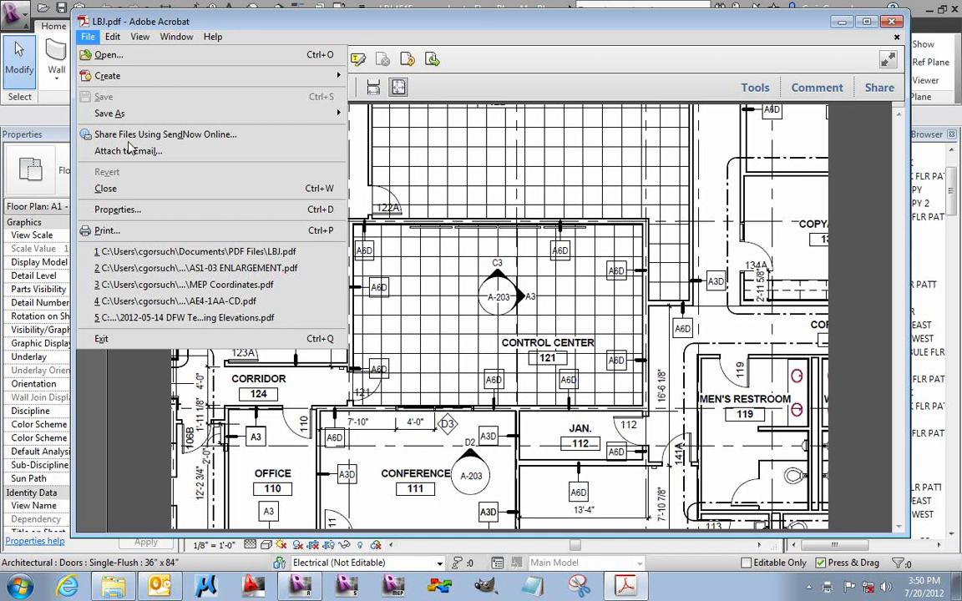
pyautogui.click(118, 209)
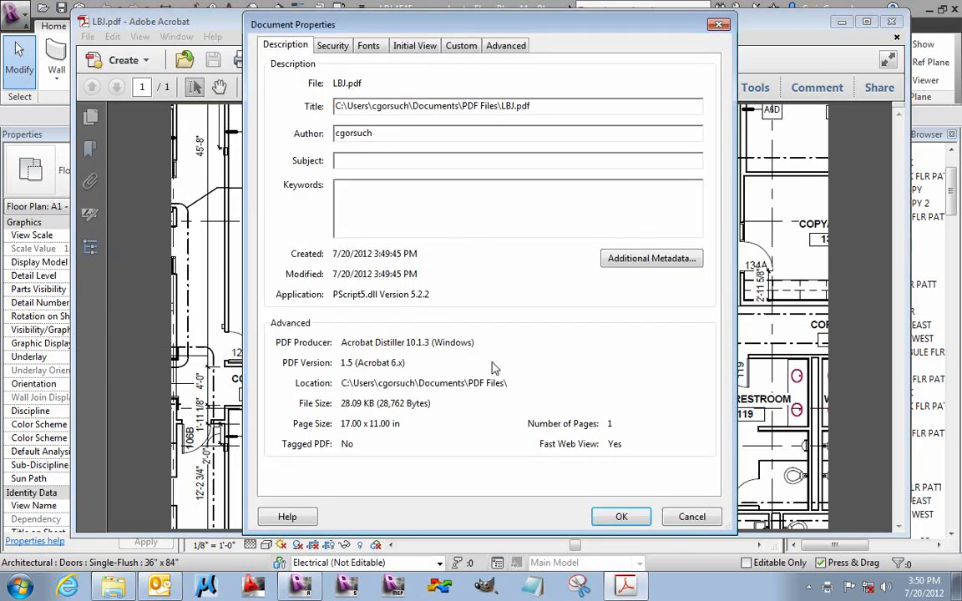
pyautogui.moveTo(339, 425); pyautogui.dragTo(395, 425)
pyautogui.click(686, 518)
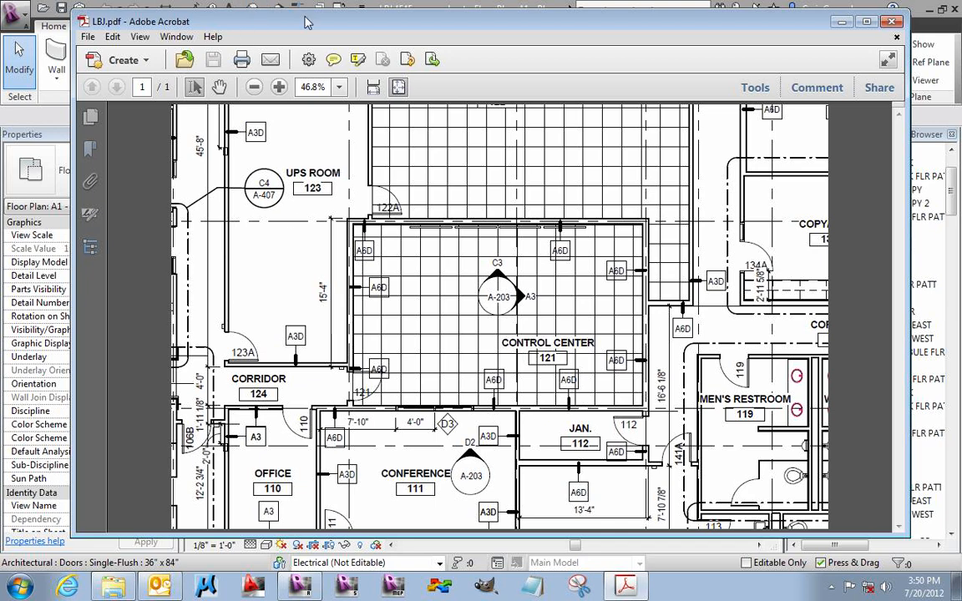
pyautogui.click(893, 21)
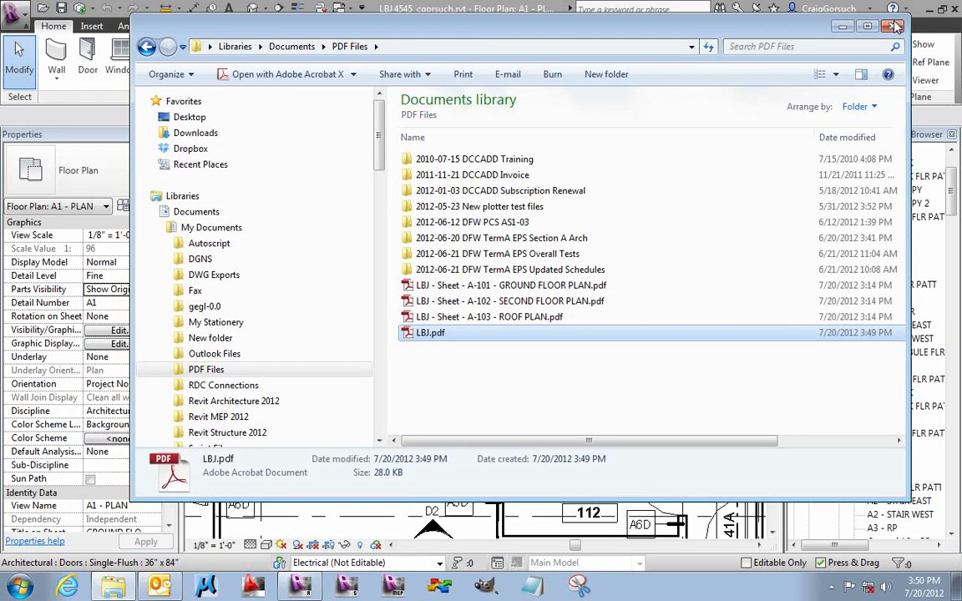
# Print the visible portion of the floor plan in Revit to the \\Aguirre-PS\Architecture printer, after reviewing its in-session print setup.
pyautogui.click(622, 534)
pyautogui.hotkey('ctrl', 'p')
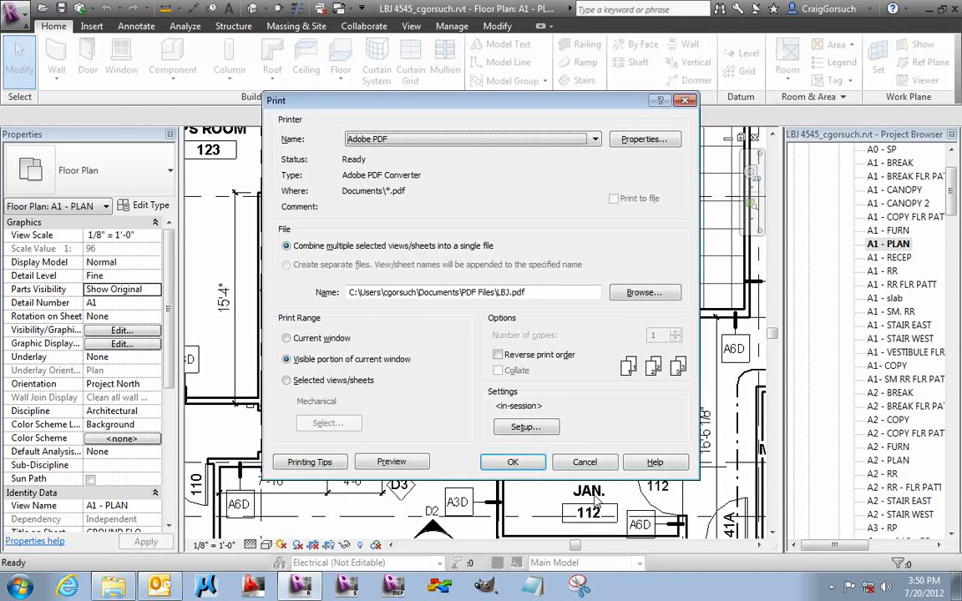
pyautogui.click(397, 139)
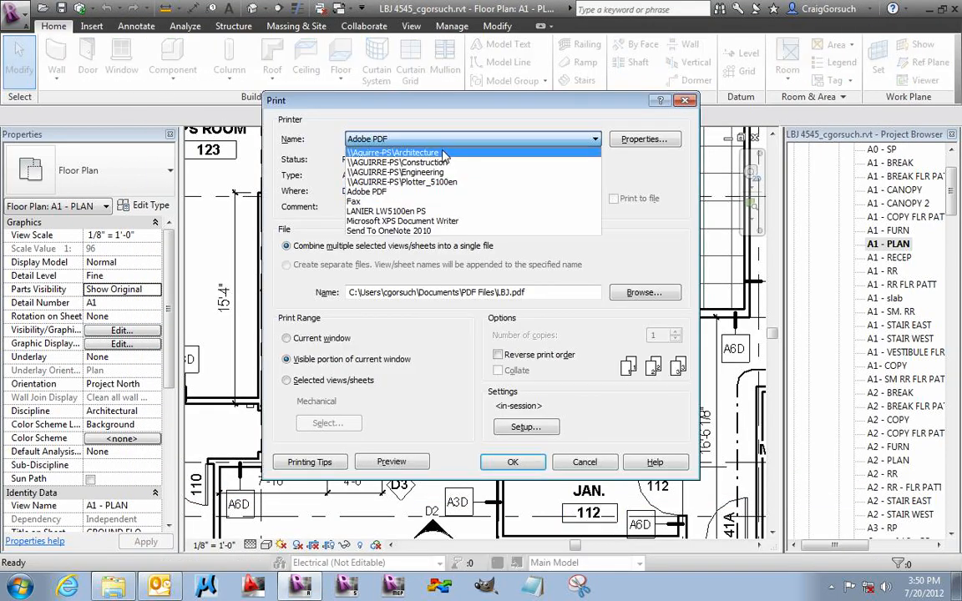
pyautogui.click(475, 154)
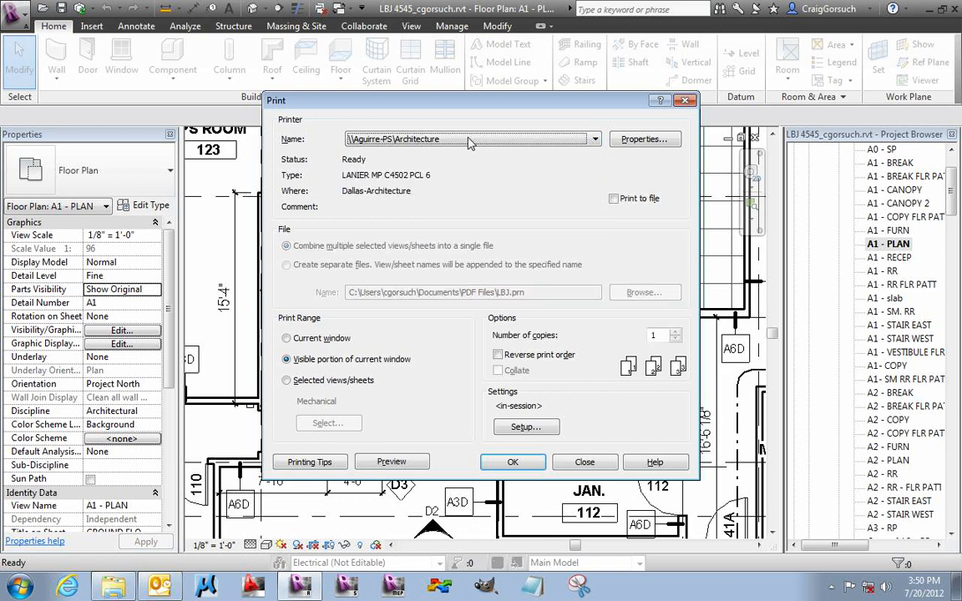
pyautogui.click(526, 427)
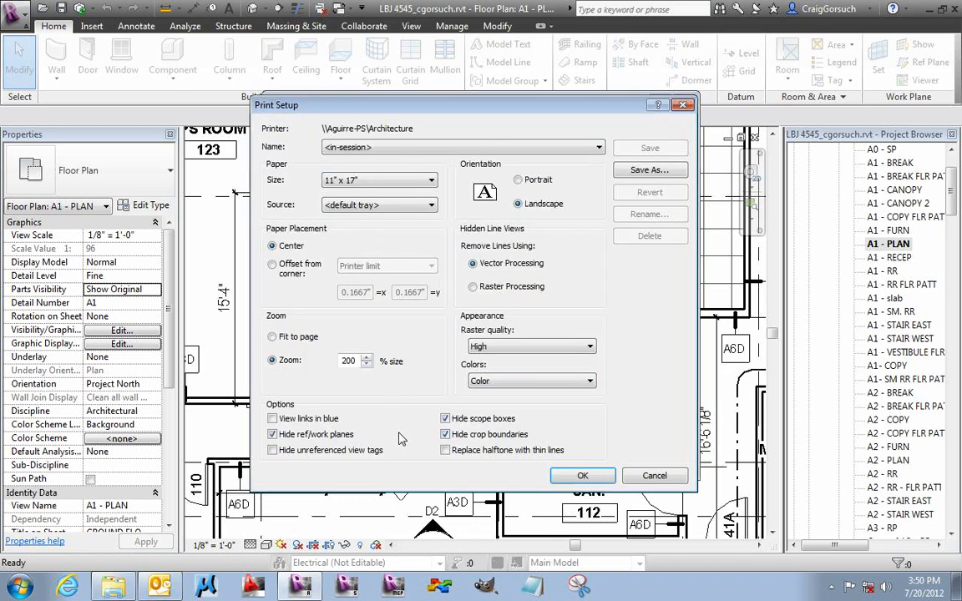
pyautogui.press('Escape')
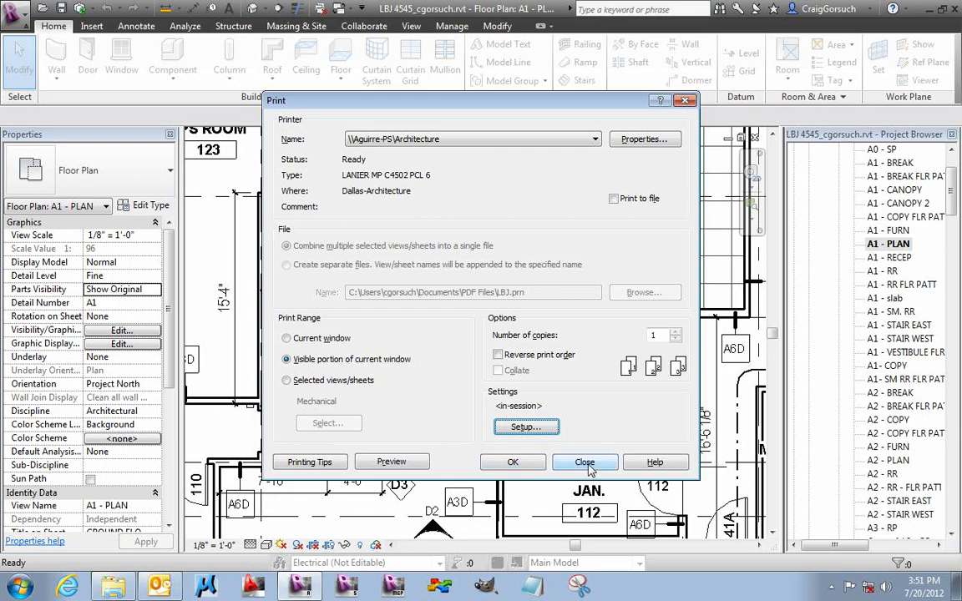
pyautogui.click(516, 464)
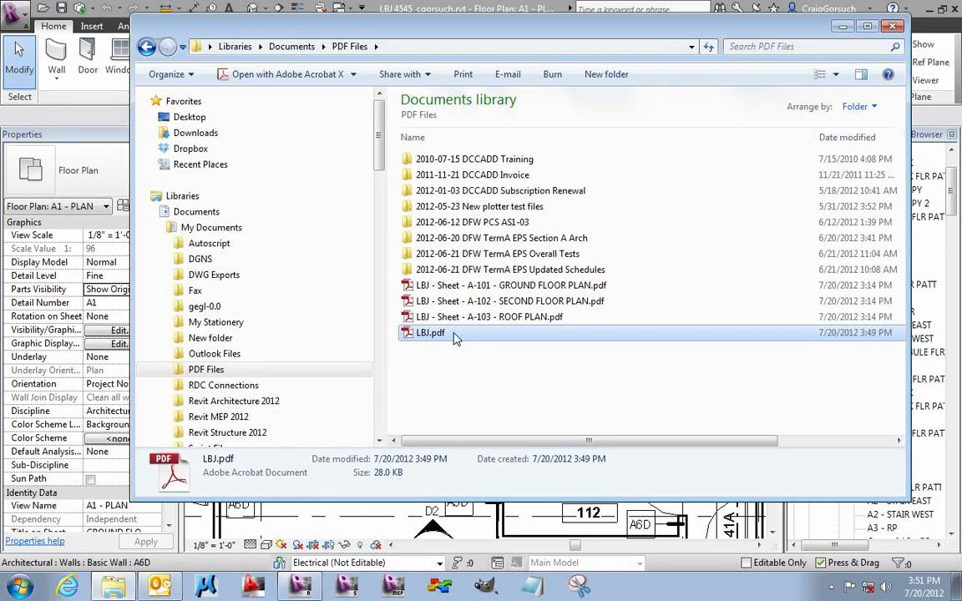
# Open LBJ.pdf from the PDF Files folder again to view the printed plan, and close it.
pyautogui.doubleClick(455, 334)
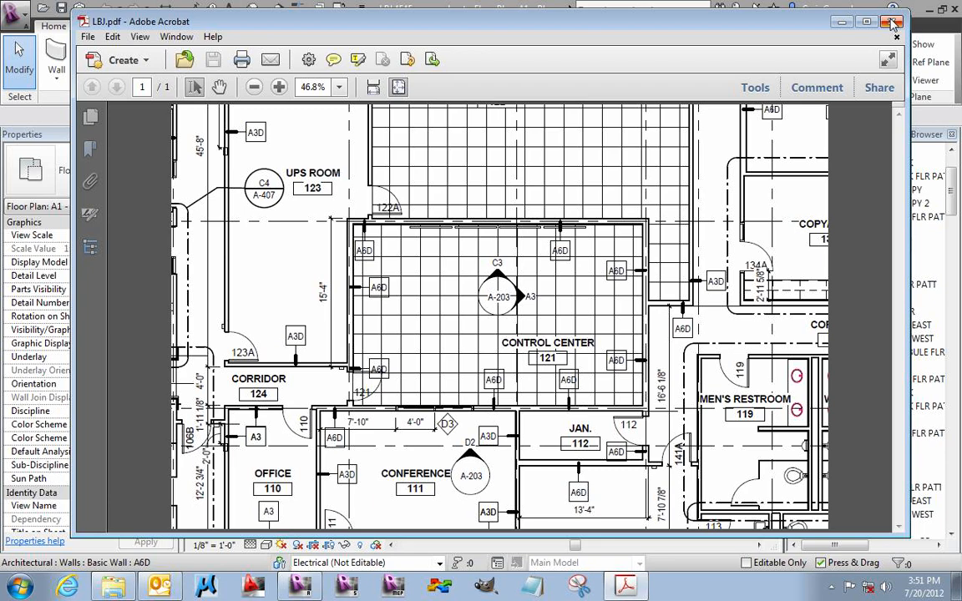
pyautogui.click(893, 24)
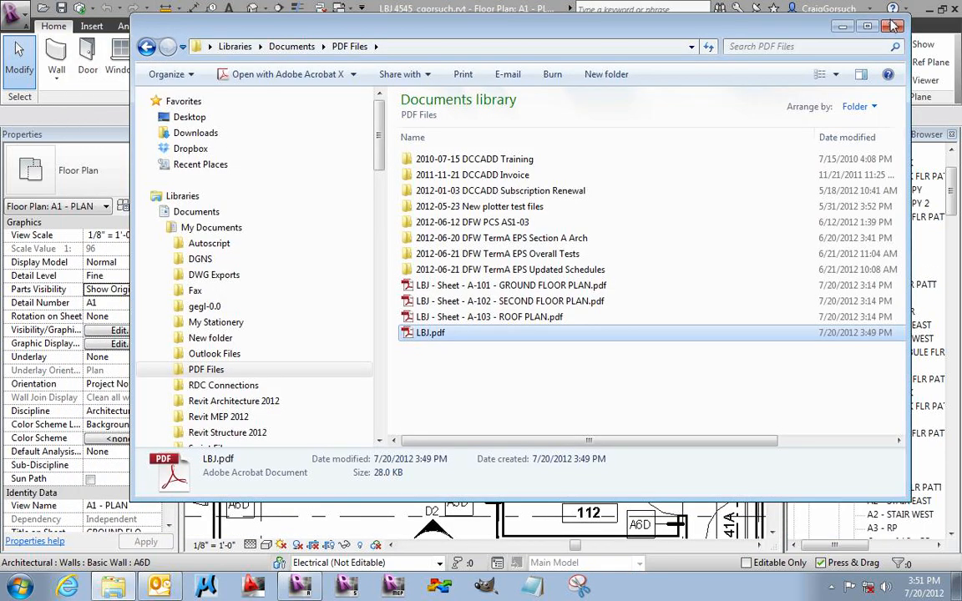